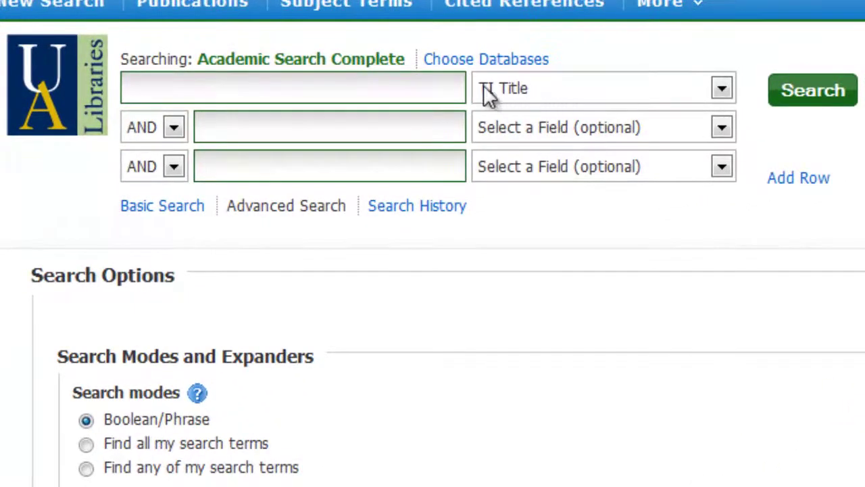
- Search article titles for frack*, getting 353 results, and begin appending an OR term
left_click(391, 87)
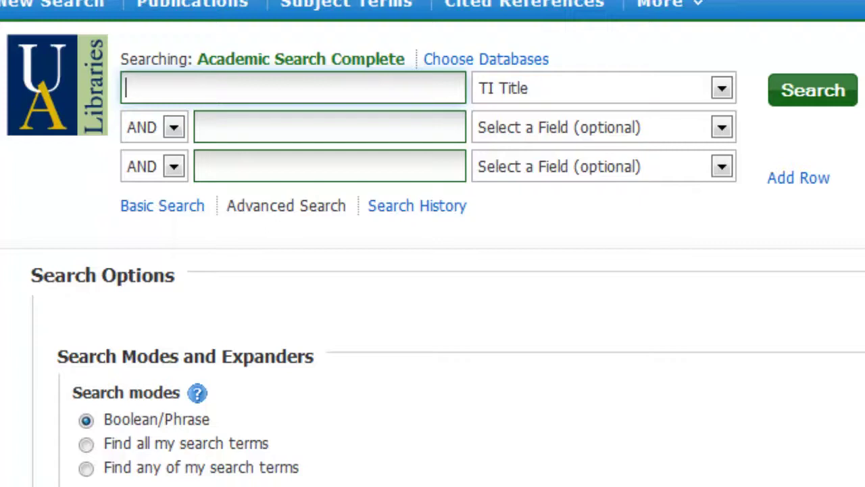
type("fracking")
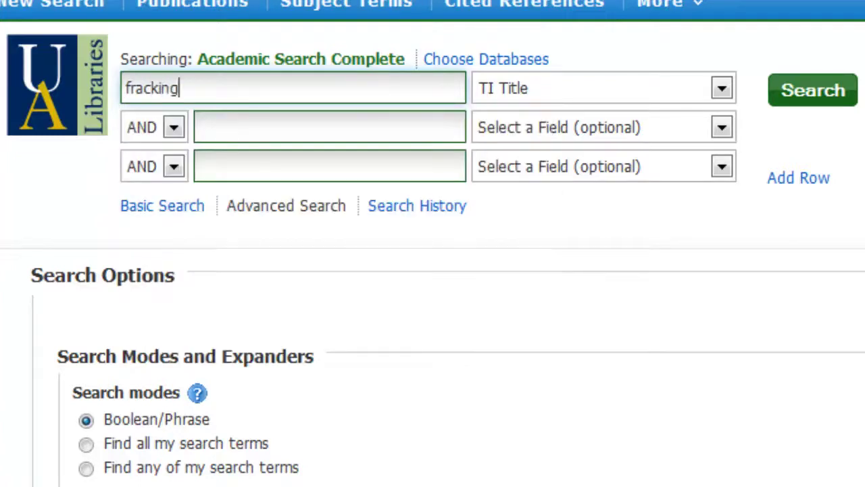
key("BackSpace")
key("BackSpace")
type("*")
left_click(838, 95)
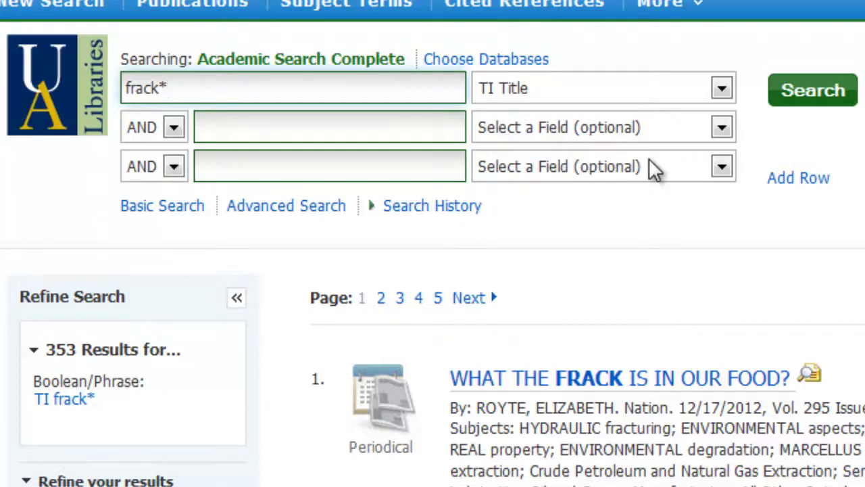
type("OR")
- Add the quoted phrase "hydraulic fractur*" as an OR alternative and rerun the search
type("hydr")
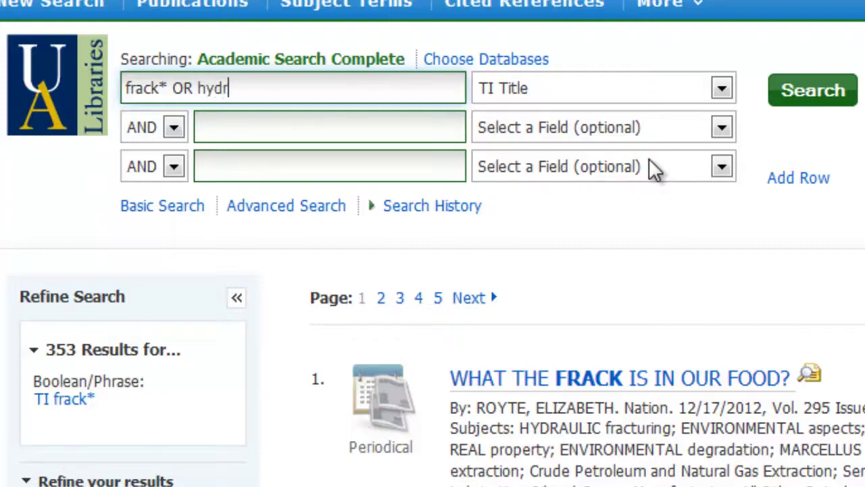
type("aulic fra")
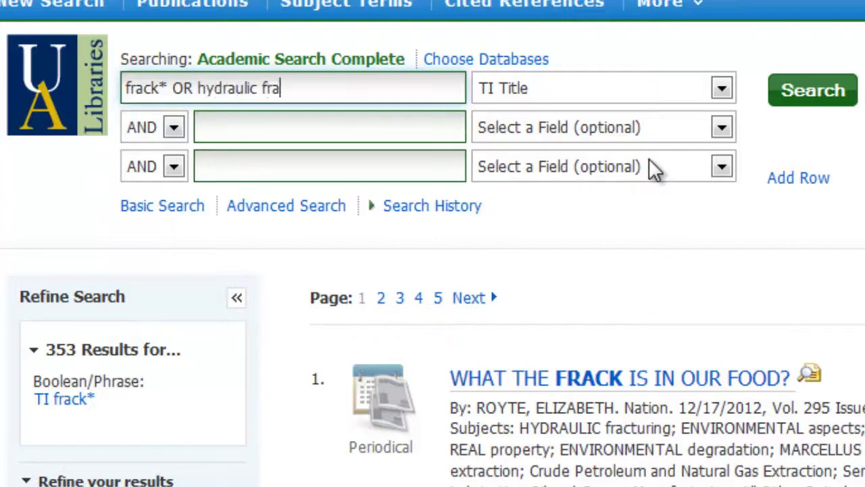
type("cturing")
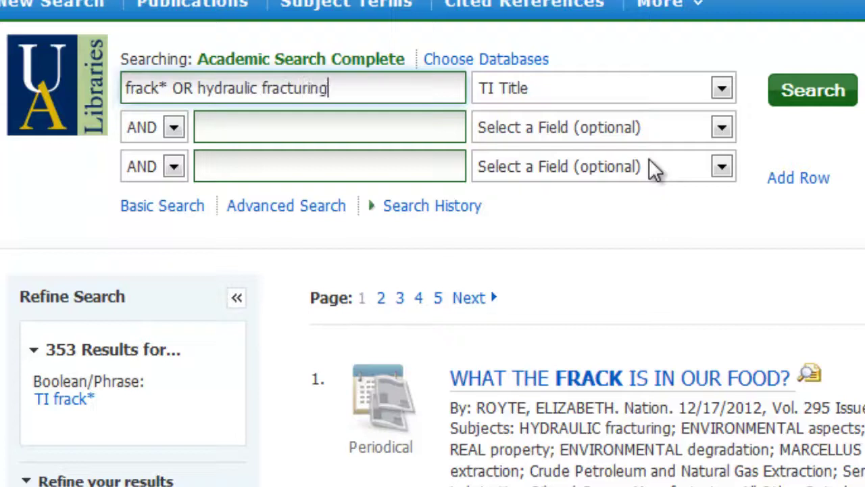
key("BackSpace")
key("BackSpace")
key("BackSpace")
left_click(197, 89)
type("\"")
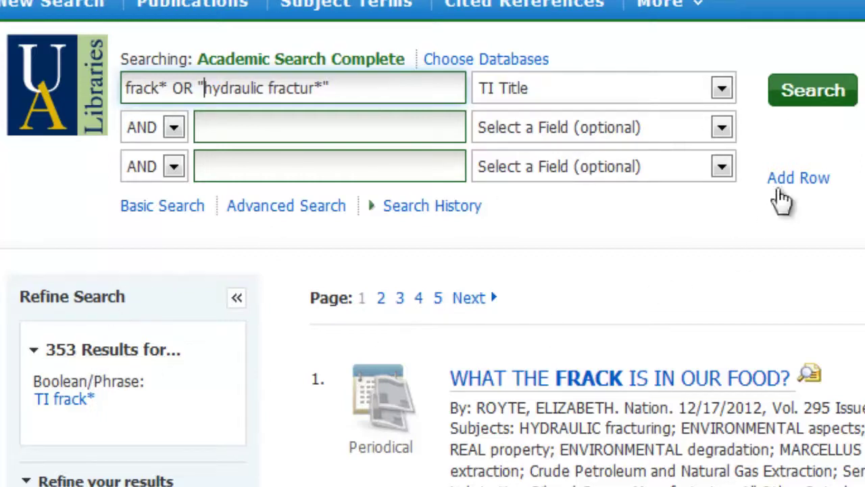
left_click(821, 95)
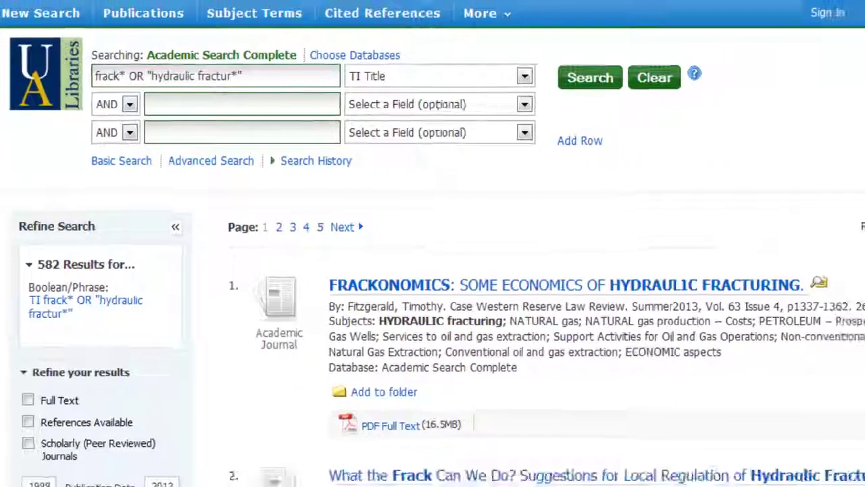
- Sort the 582 fracking results by Date Newest and scroll through them
left_click(592, 164)
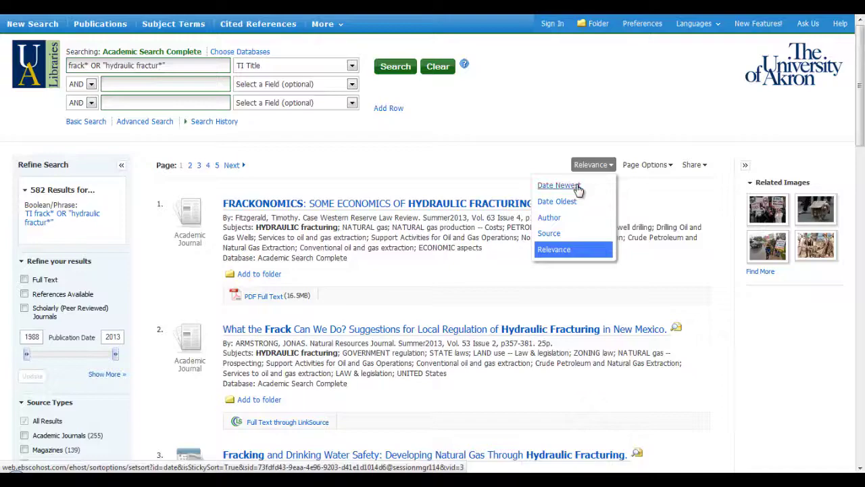
left_click(573, 187)
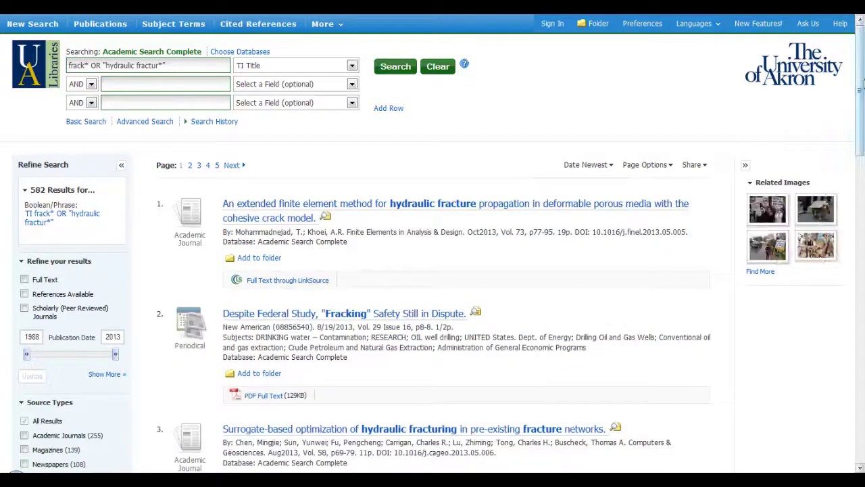
left_click_drag(860, 80, 861, 115)
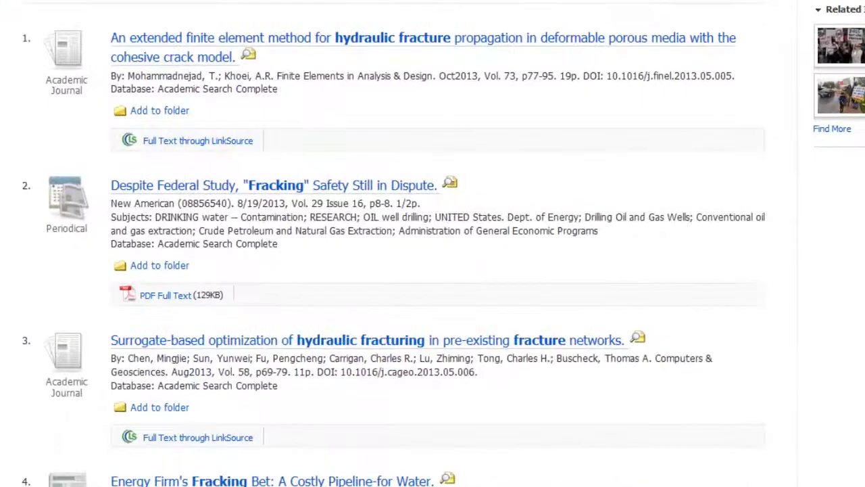
scroll(432, 243, "down", 1)
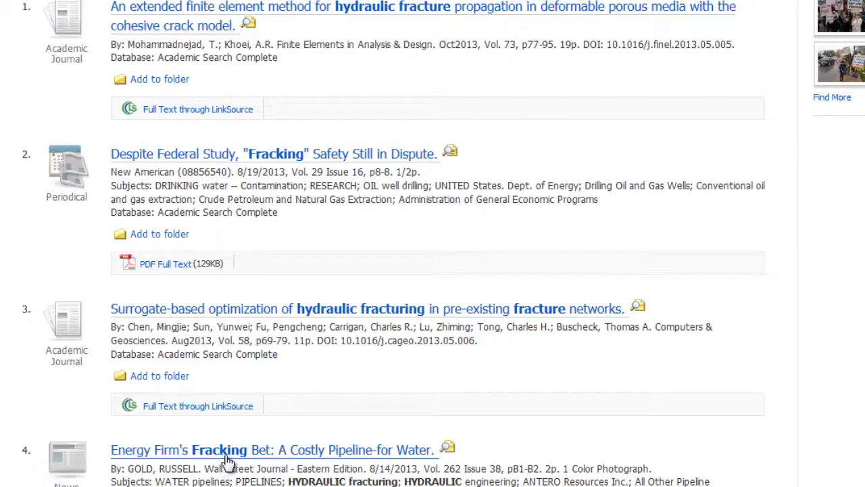
scroll(433, 270, "up", 3)
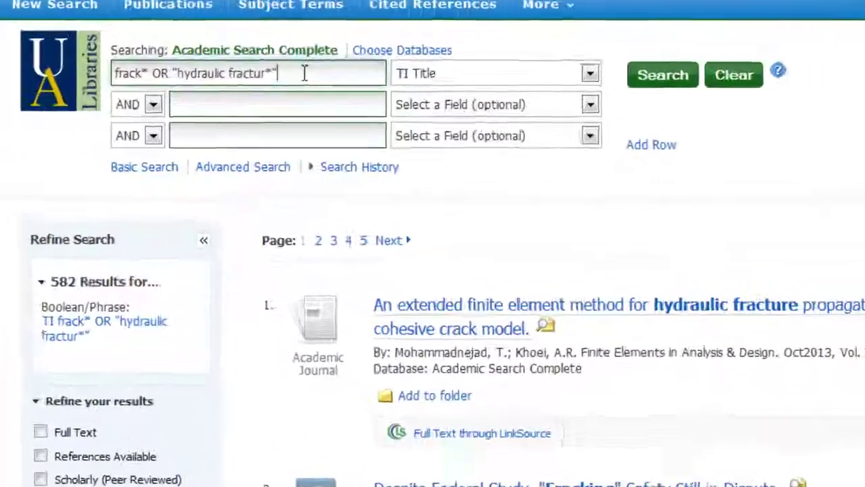
- Append OR shale to the title query, rerun it, and review the 2,269 results
type("OR")
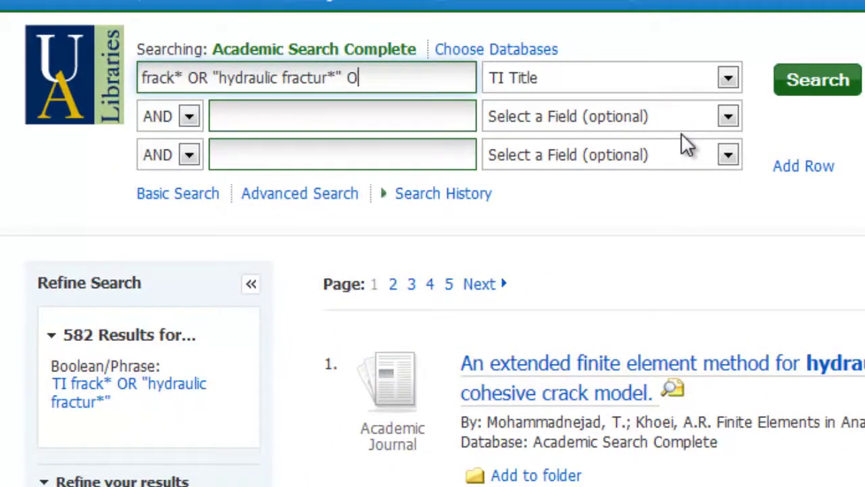
type(" shale")
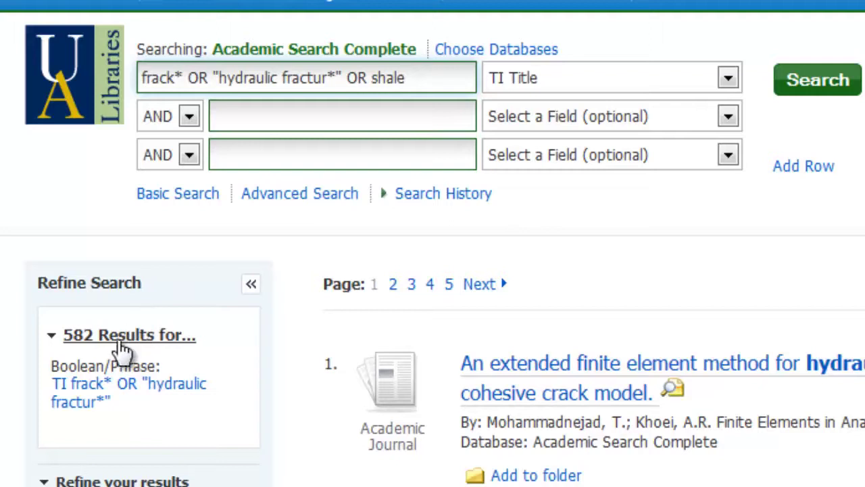
left_click(813, 88)
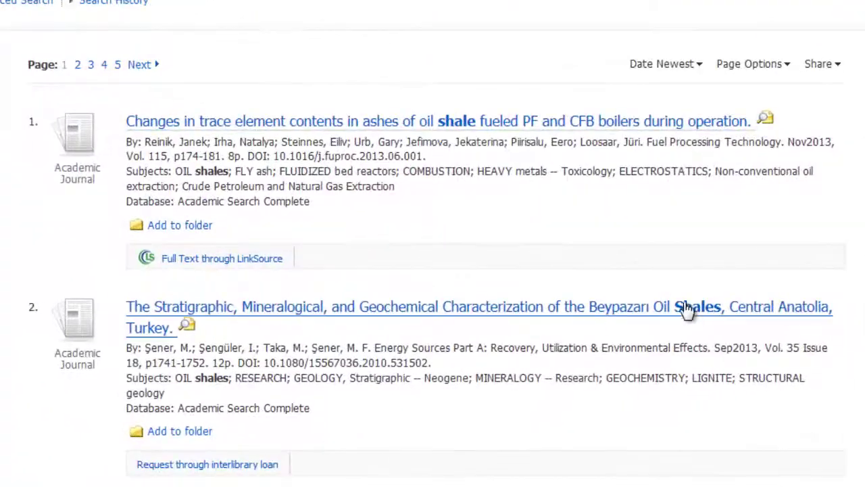
scroll(432, 243, "down", 5)
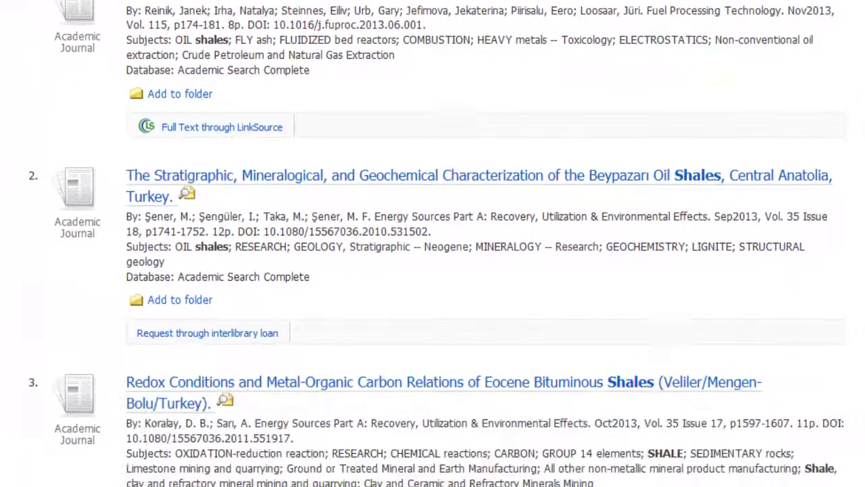
scroll(433, 244, "down", 2)
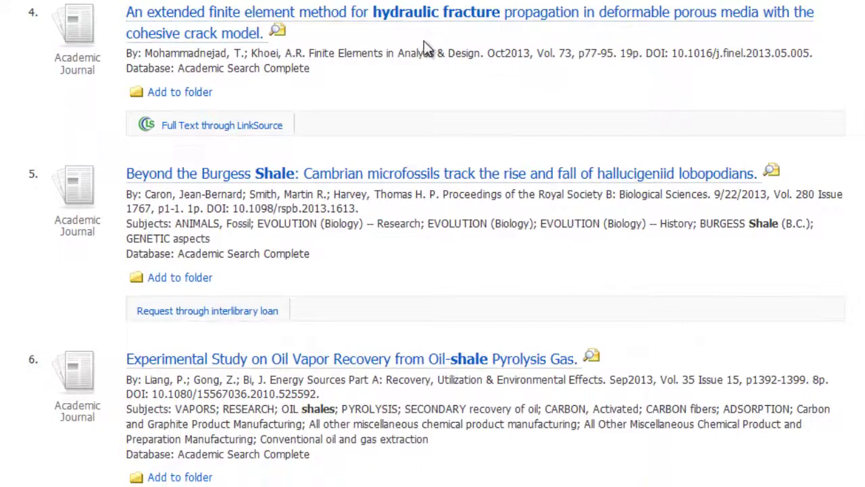
scroll(433, 244, "down", 5)
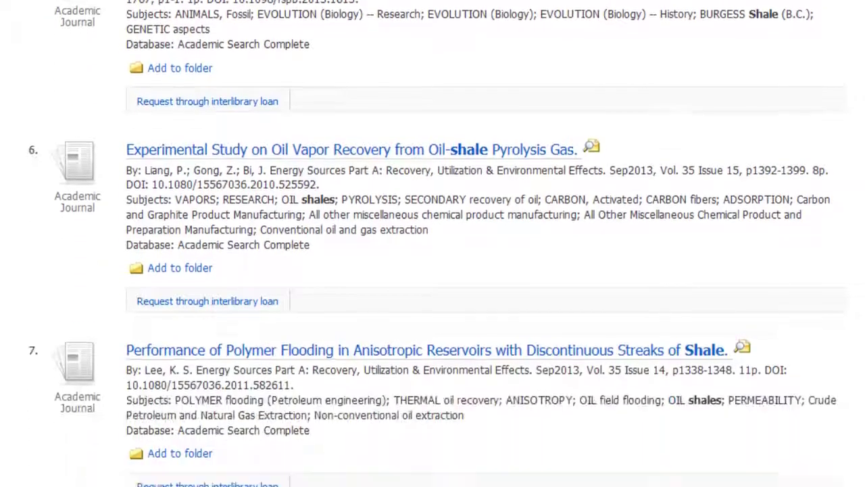
scroll(218, 170, "up", 10)
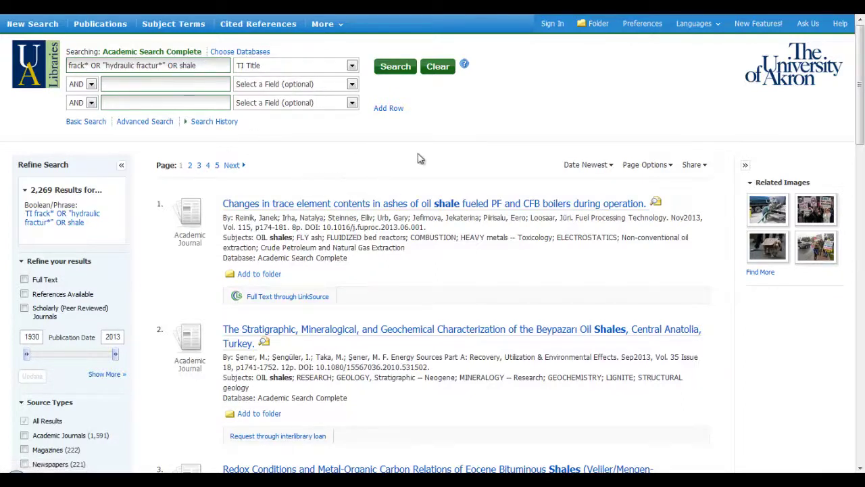
- Clear the form and search the TI Title field for earthquake*, yielding 8,905 results
left_click(437, 68)
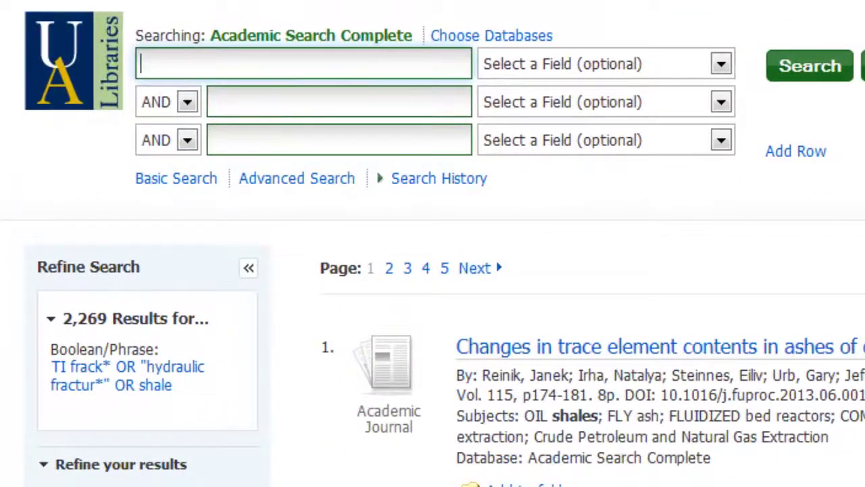
type("earth")
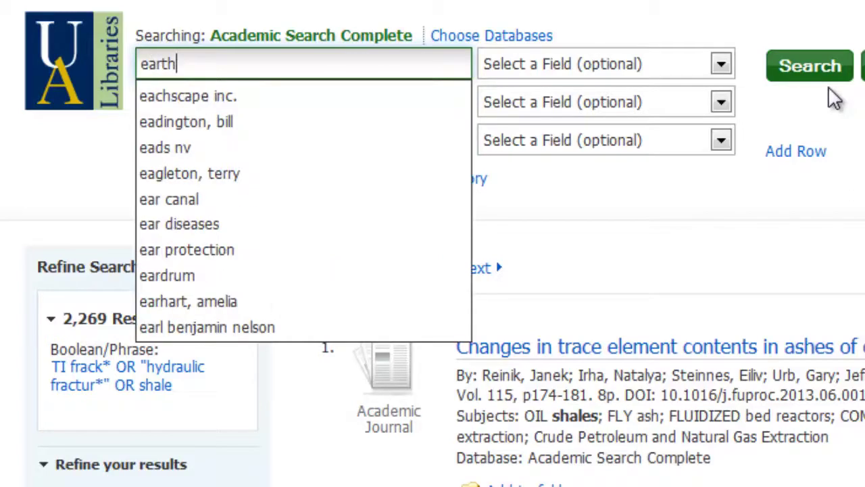
type("quakes")
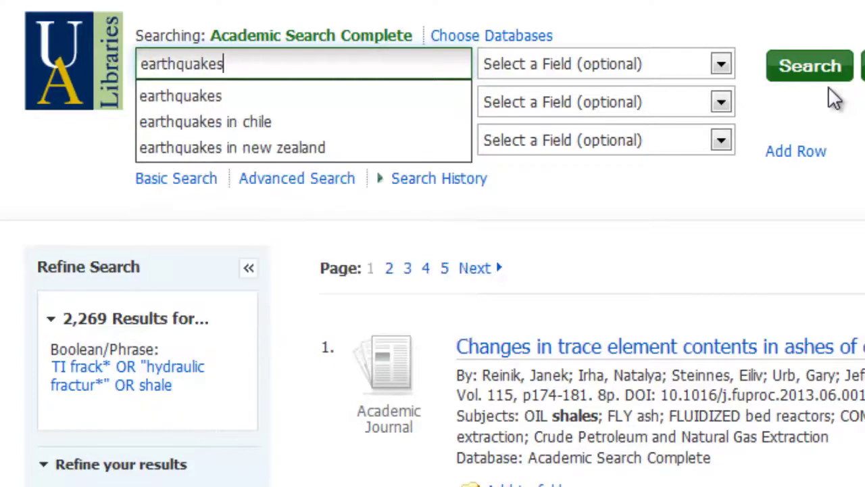
key("BackSpace")
type("*")
key("Escape")
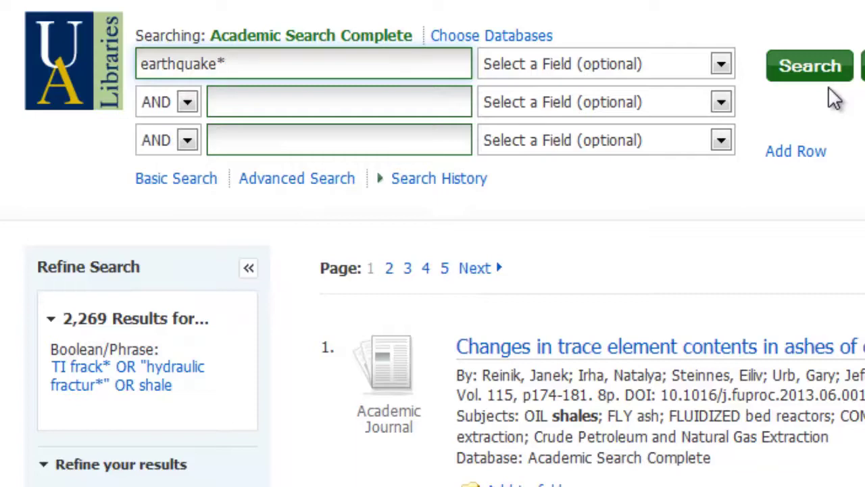
left_click(721, 65)
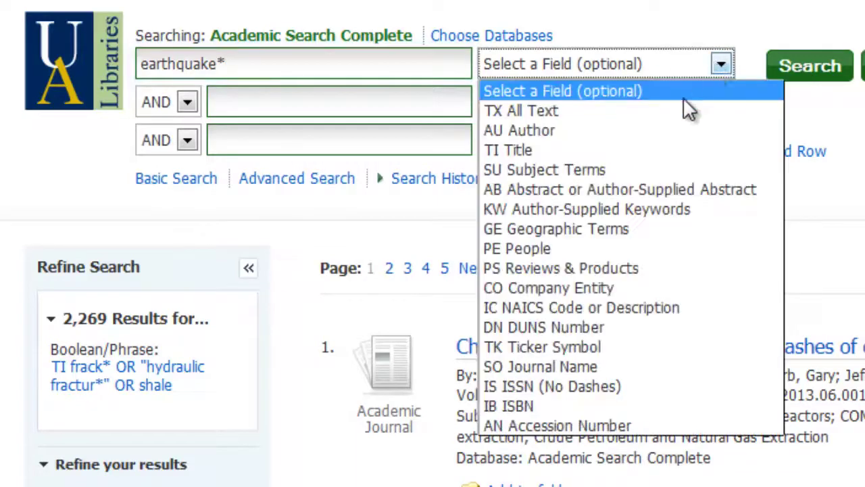
left_click(656, 153)
left_click(810, 66)
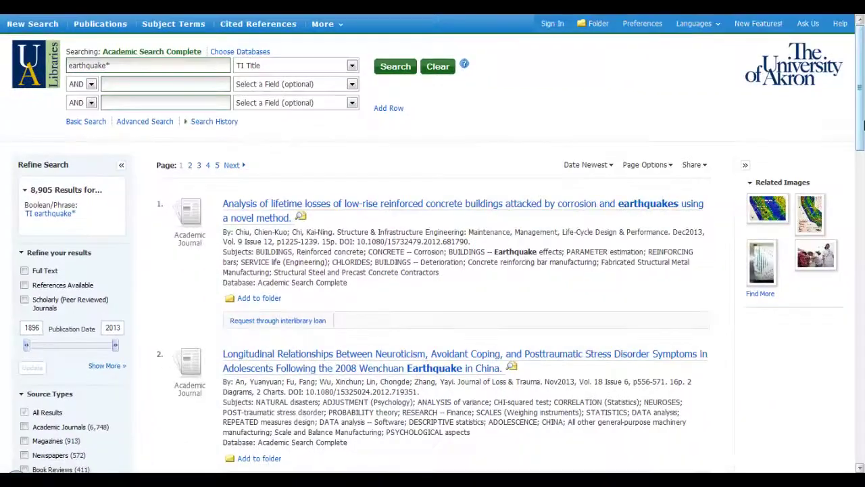
left_click_drag(862, 124, 862, 94)
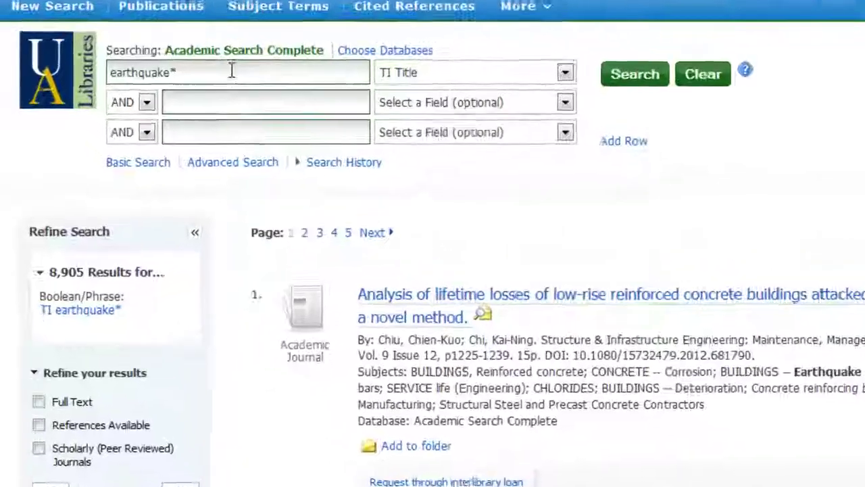
- Append OR quake* to the title query, rerun it, and scan the 12,168 results
left_click(231, 71)
type("OR")
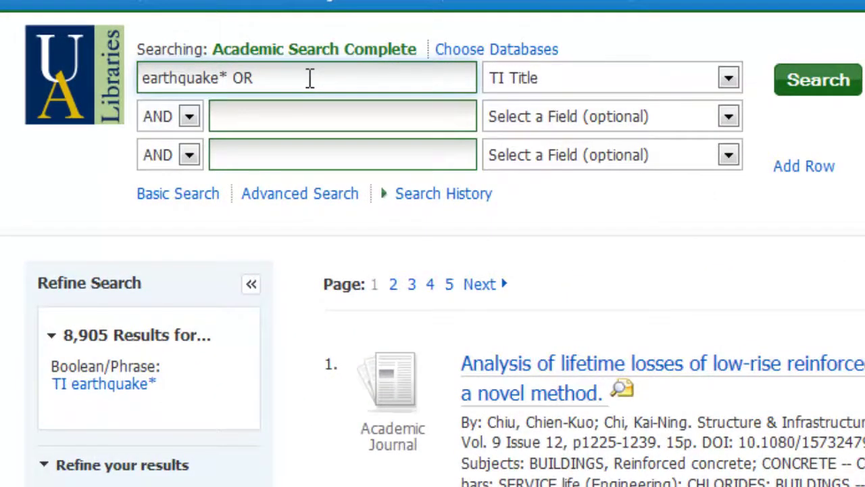
type(" quake*")
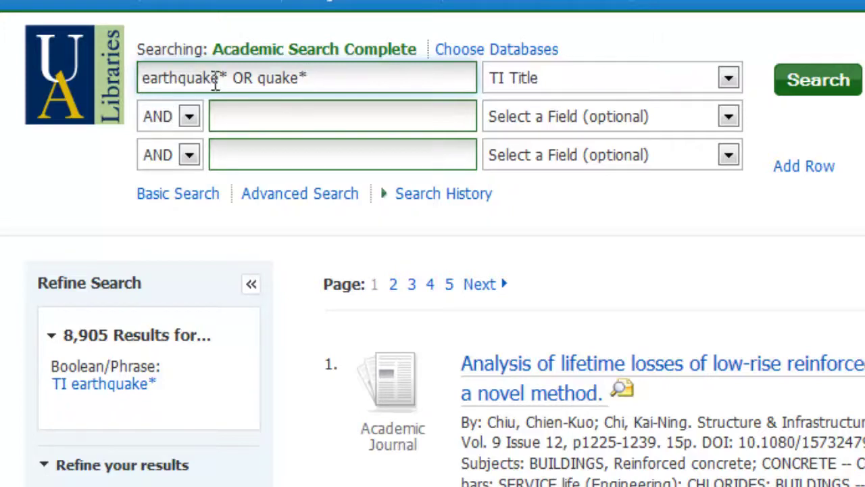
left_click(809, 90)
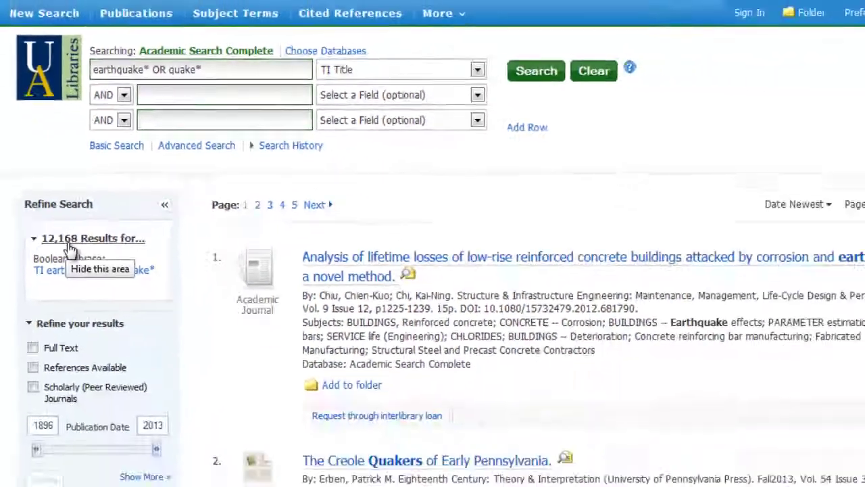
scroll(460, 177, "down", 3)
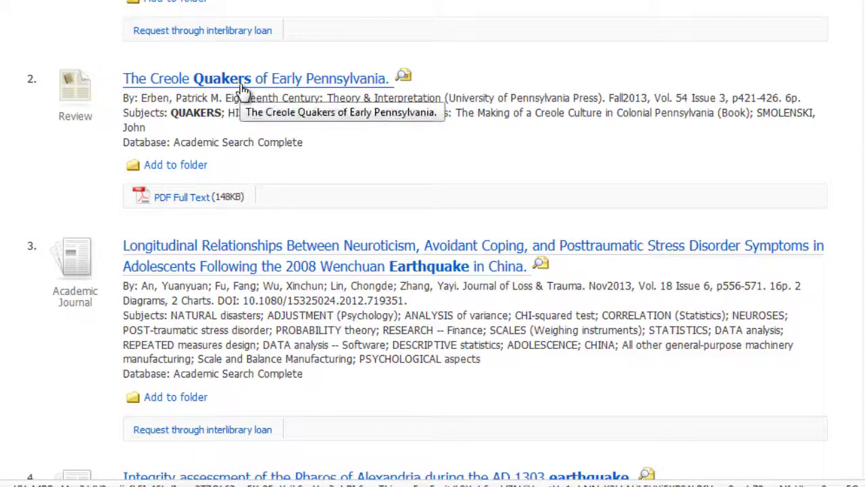
scroll(243, 91, "down", 5)
scroll(428, 243, "down", 8)
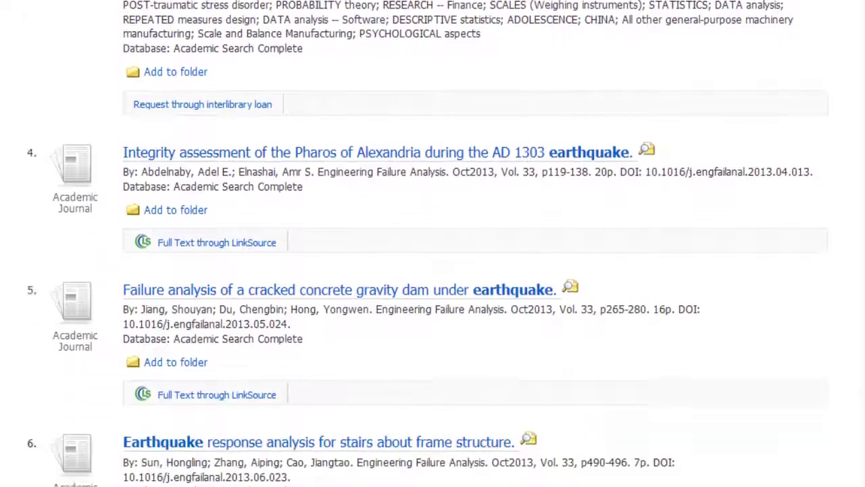
scroll(428, 243, "down", 7)
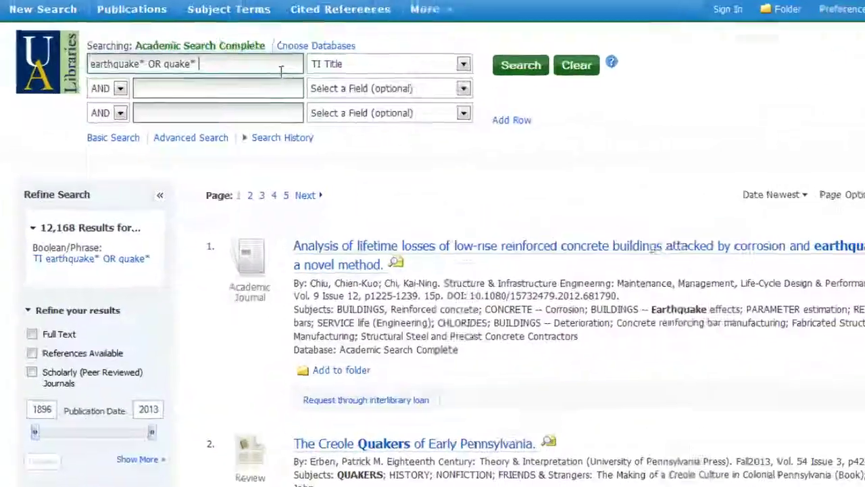
- Append OR seism* to the title query, rerun it, and scroll through the 21,957 results
type("OR seismic activities")
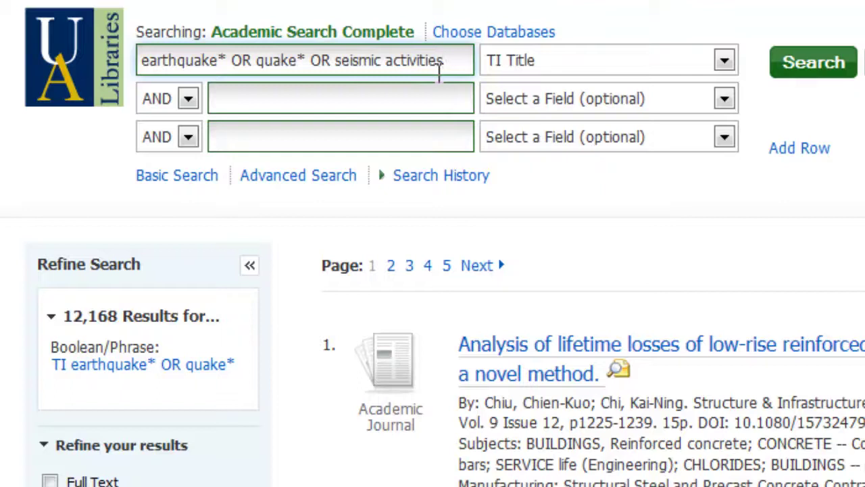
key("BackSpace")
key("BackSpace")
key("BackSpace")
key("BackSpace")
key("BackSpace")
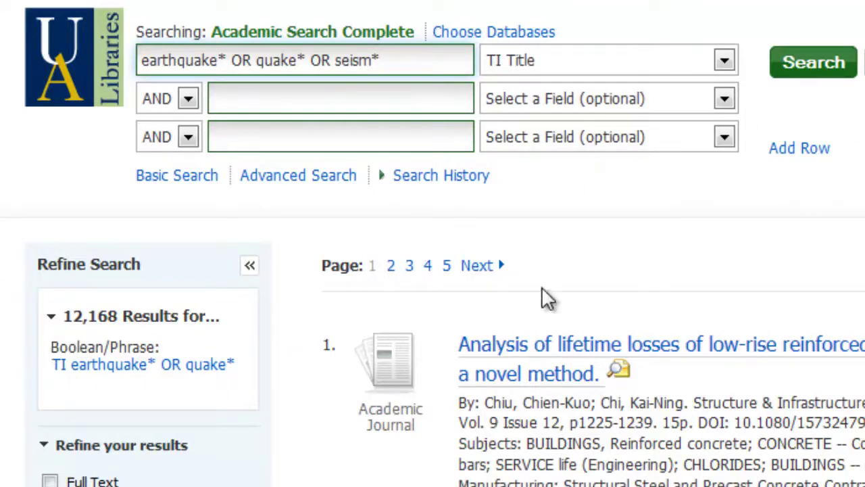
left_click(820, 73)
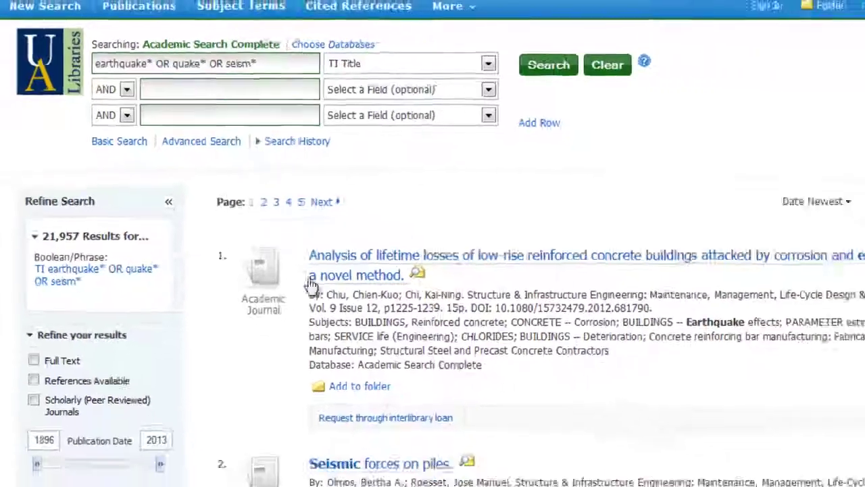
scroll(240, 329, "down", 5)
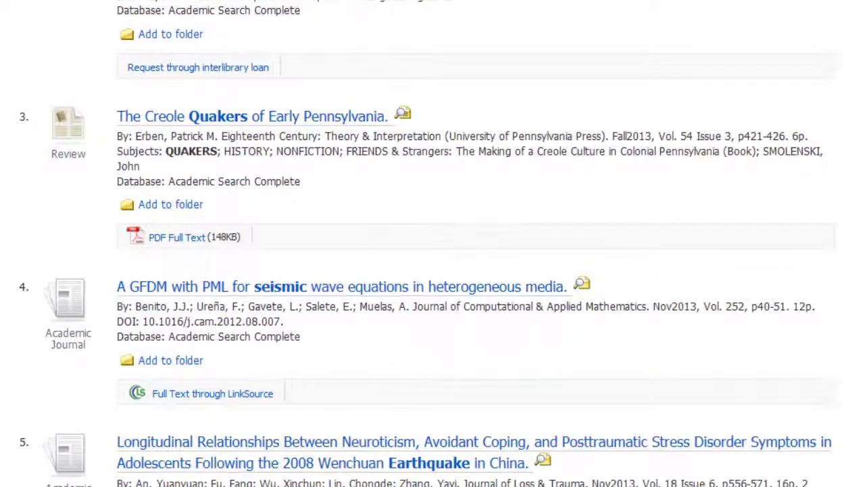
scroll(468, 79, "down", 1)
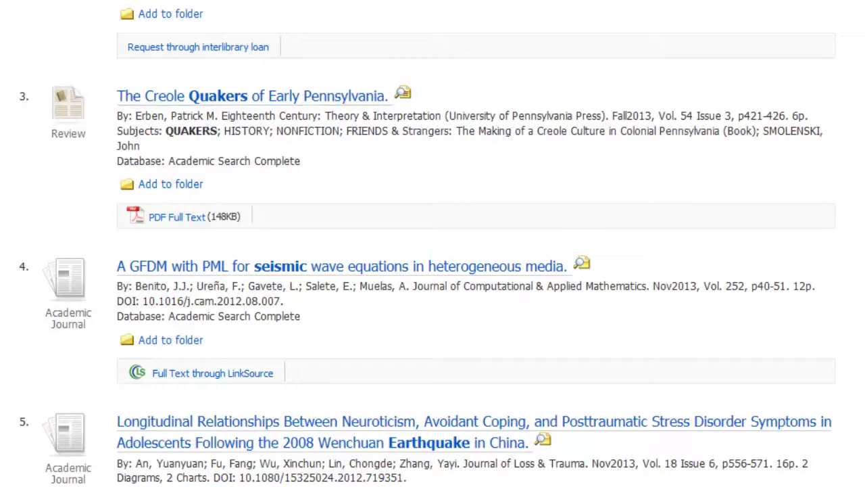
scroll(432, 243, "down", 10)
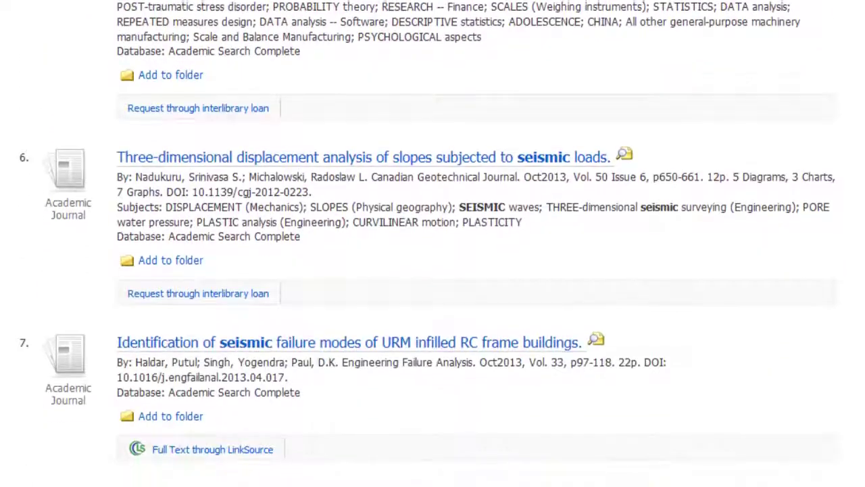
scroll(433, 244, "down", 6)
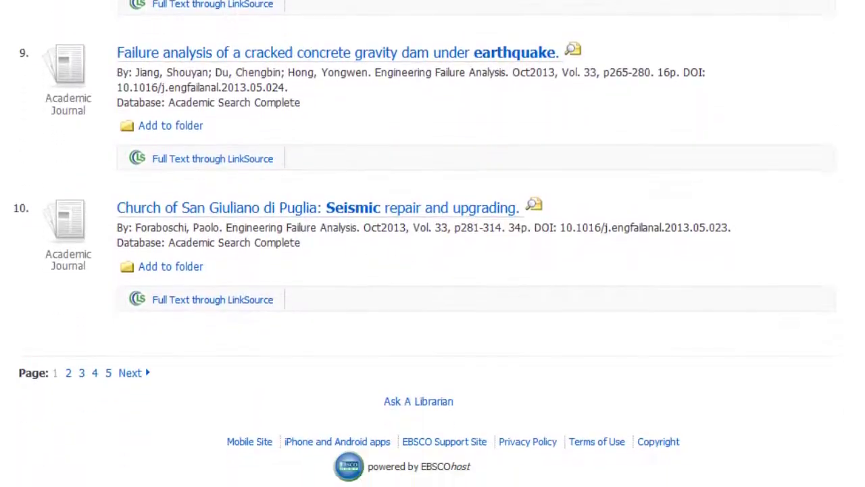
scroll(433, 243, "up", 20)
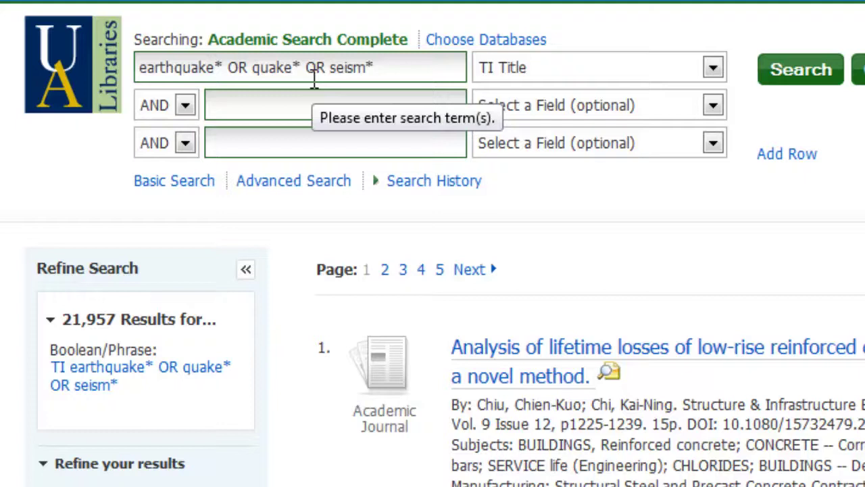
- Highlight the full earthquake* OR quake* OR seism* text in the first search box
left_click_drag(142, 67, 392, 70)
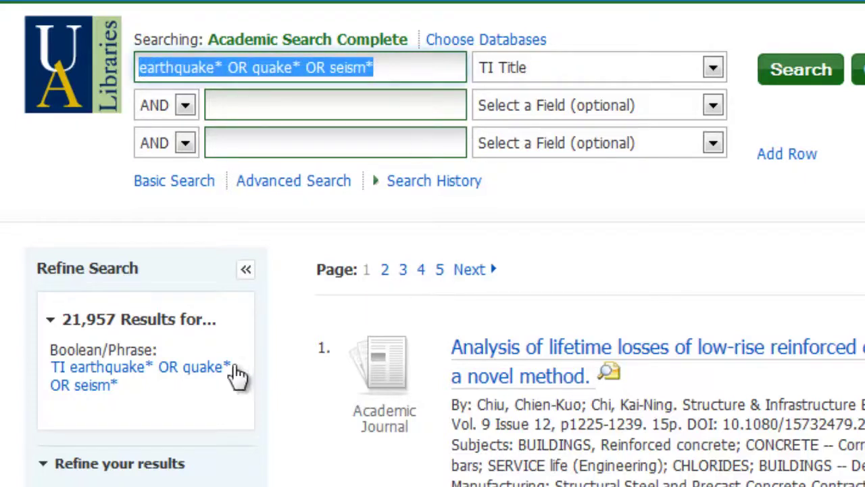